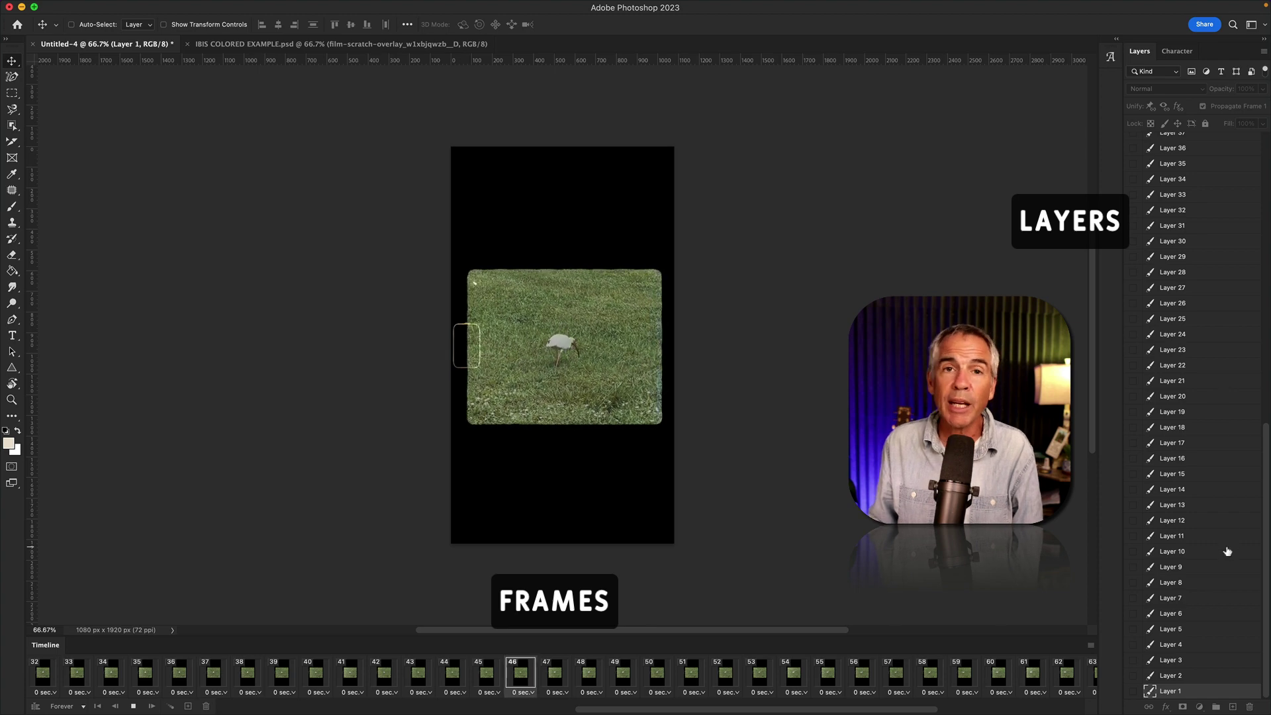
Look over the IBIS COLORED EXAMPLE document, then close every open document
key("ctrl+Tab")
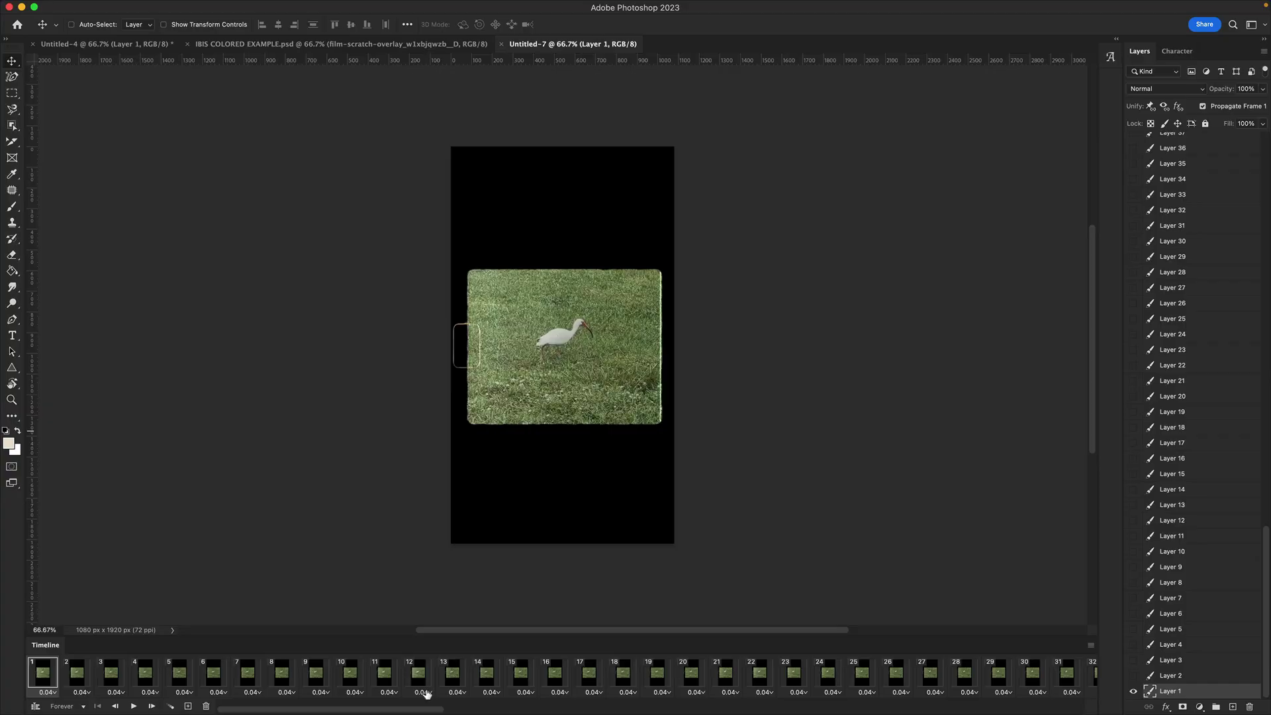
left_click_drag(421, 709, 1081, 712)
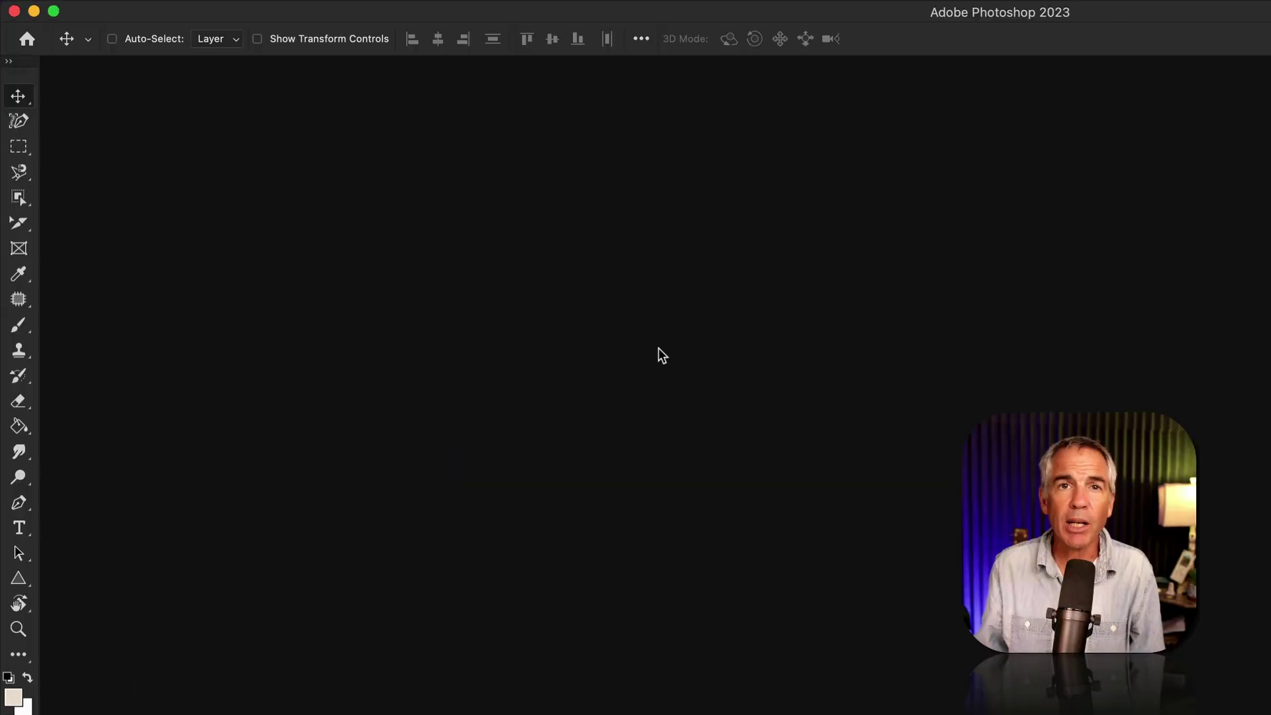
Start a Video Frames to Layers import and pick IBIS_24fps.mp4 on the Desktop
mouse_move(75, 3)
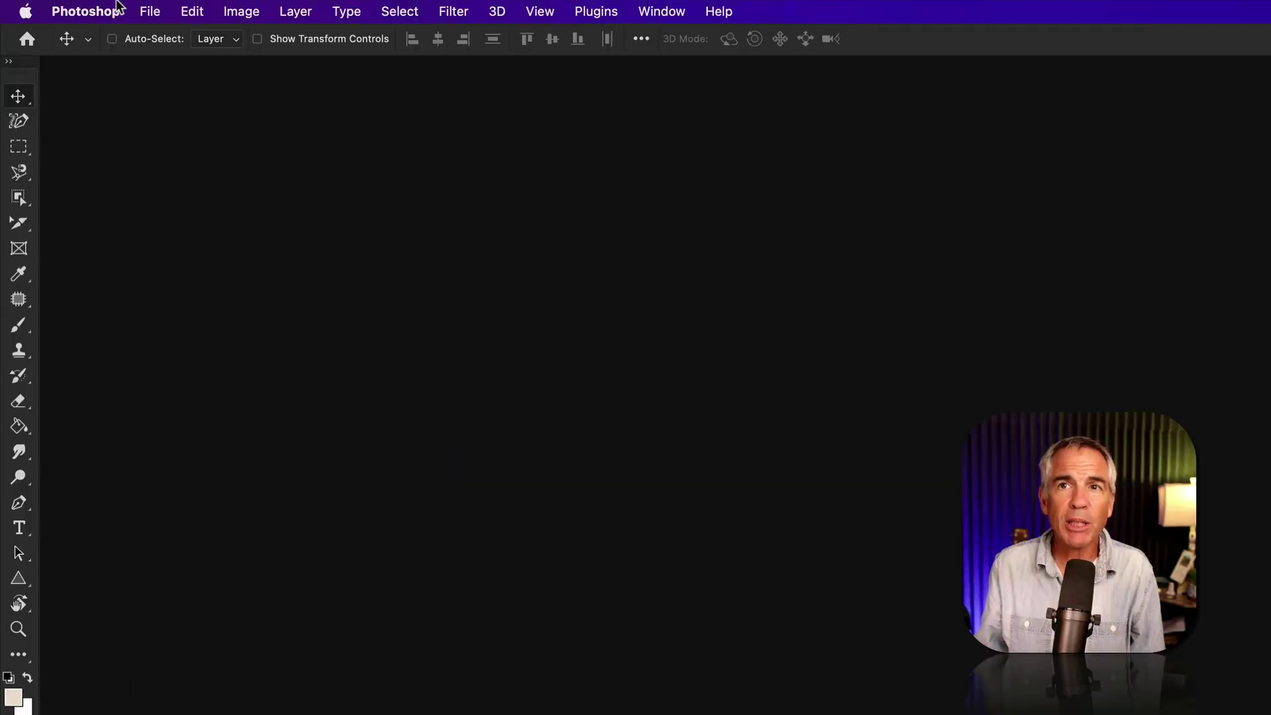
left_click(159, 12)
mouse_move(202, 490)
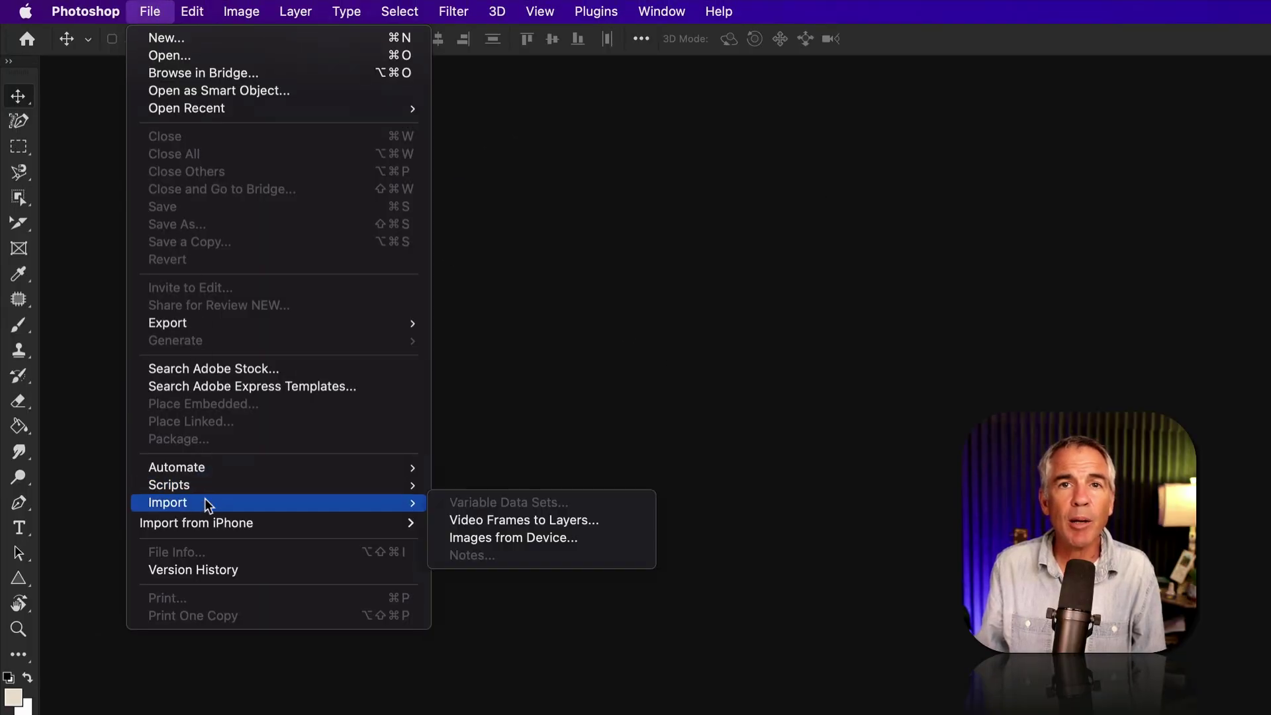
left_click(626, 520)
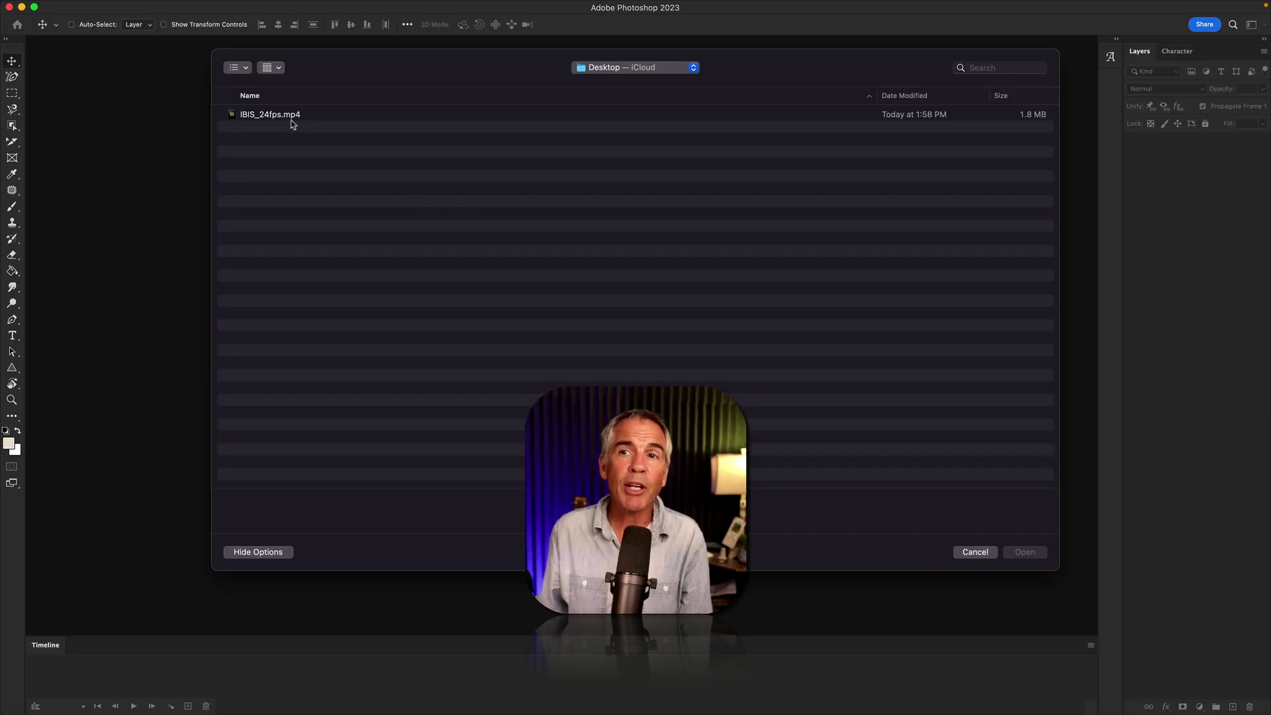
left_click(292, 118)
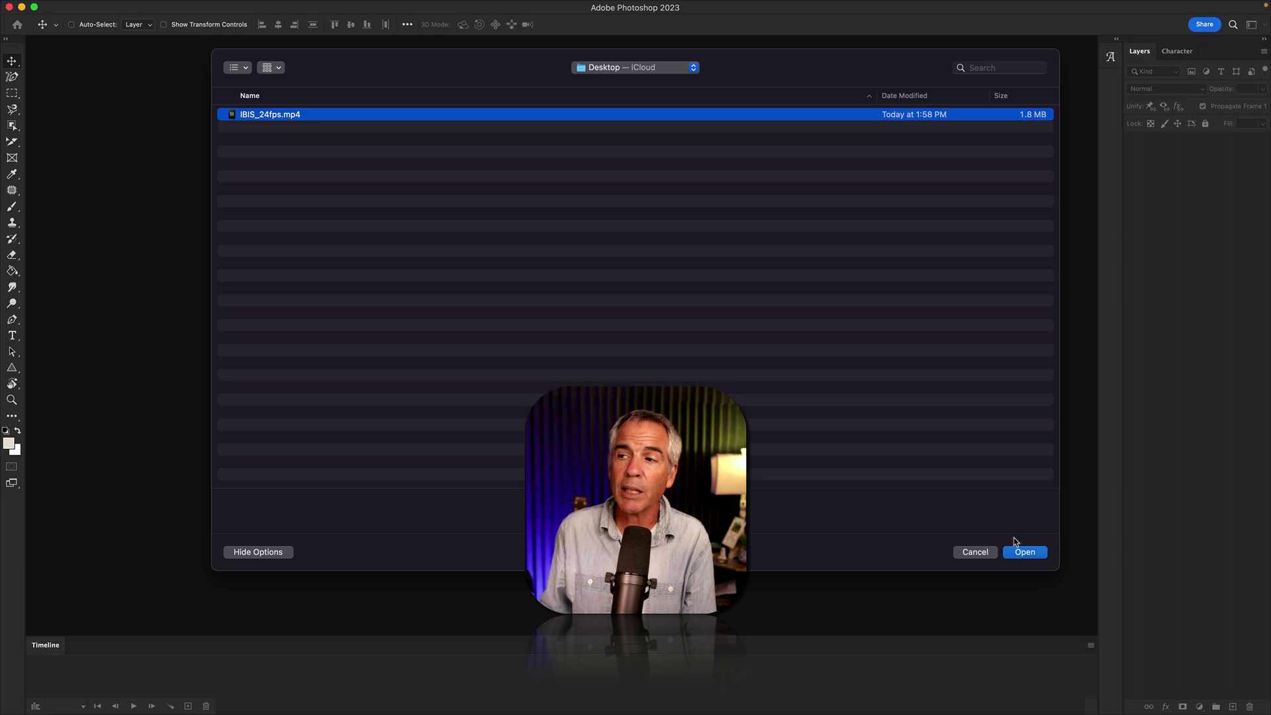
Open IBIS_24fps.mp4 for import, then play and scrub the preview to earlier and later frames
left_click(1025, 554)
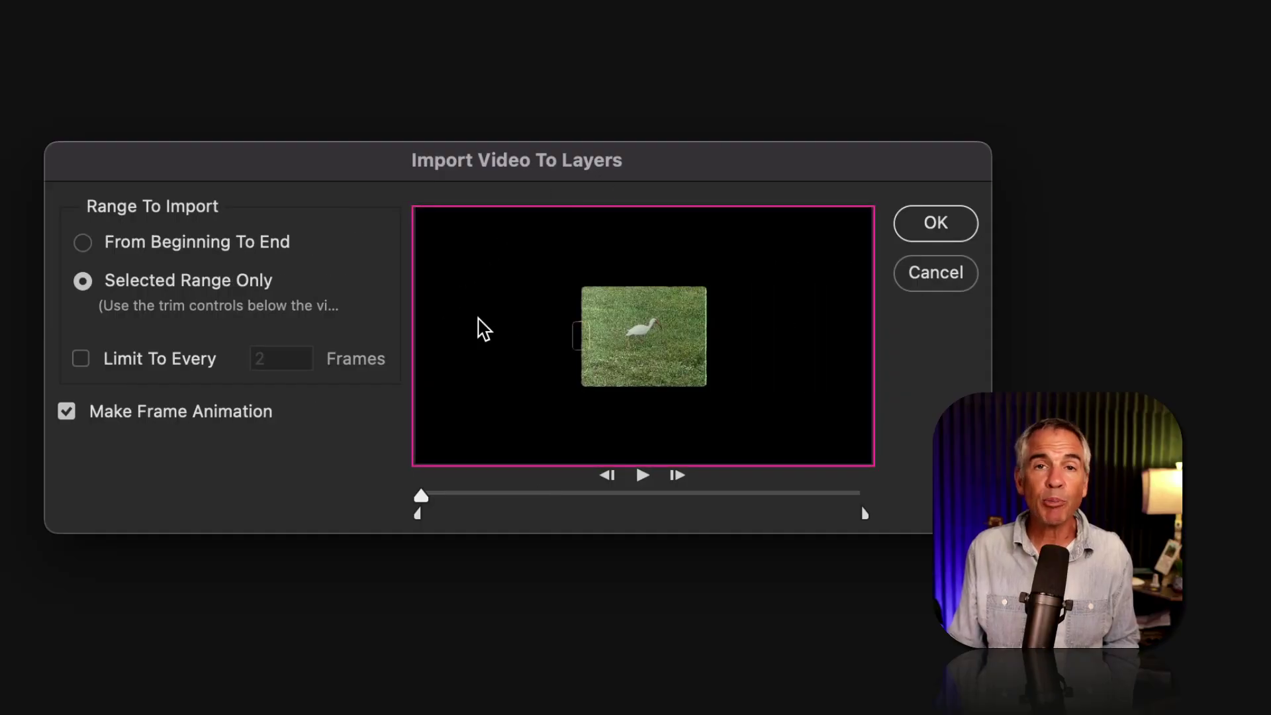
left_click(643, 475)
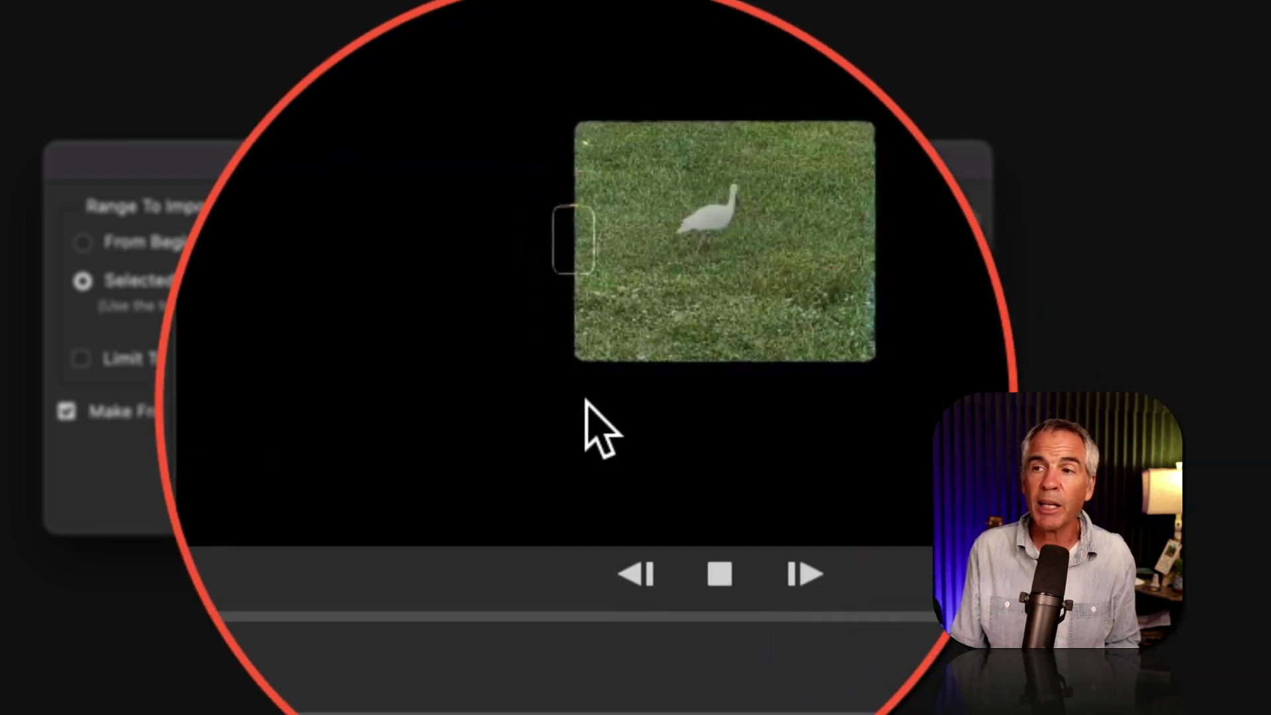
left_click(649, 477)
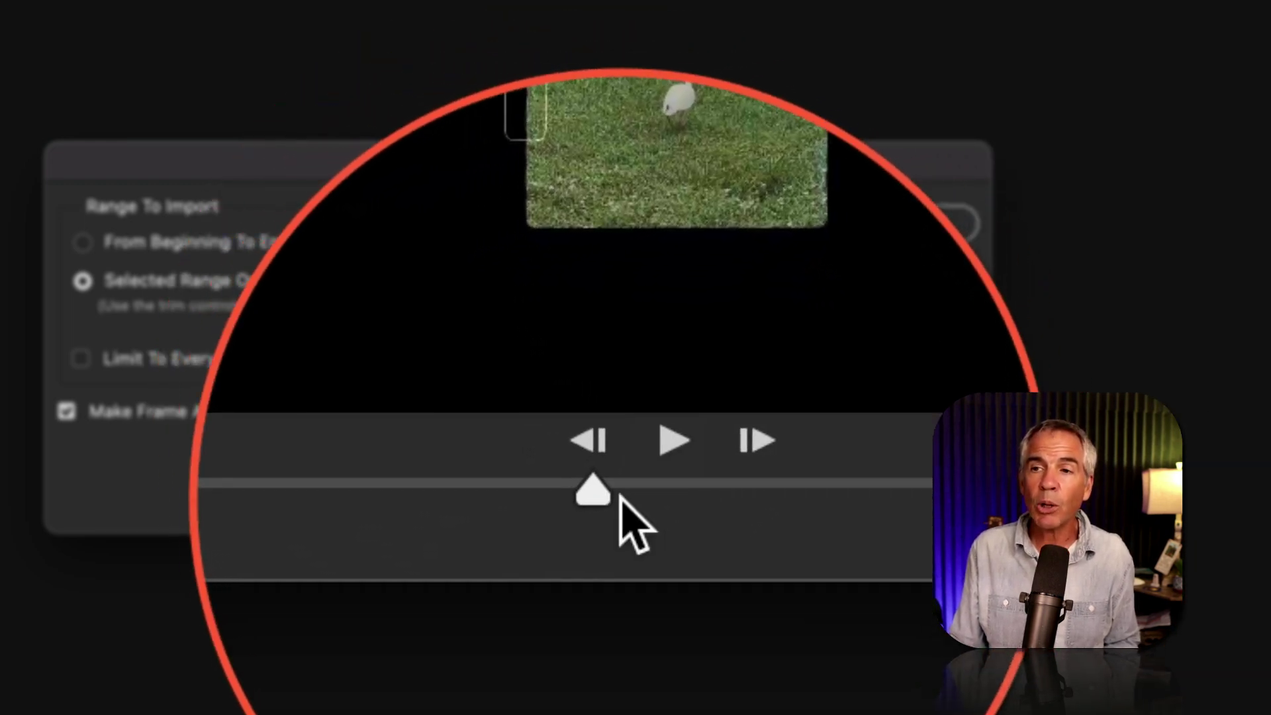
left_click_drag(619, 501, 559, 490)
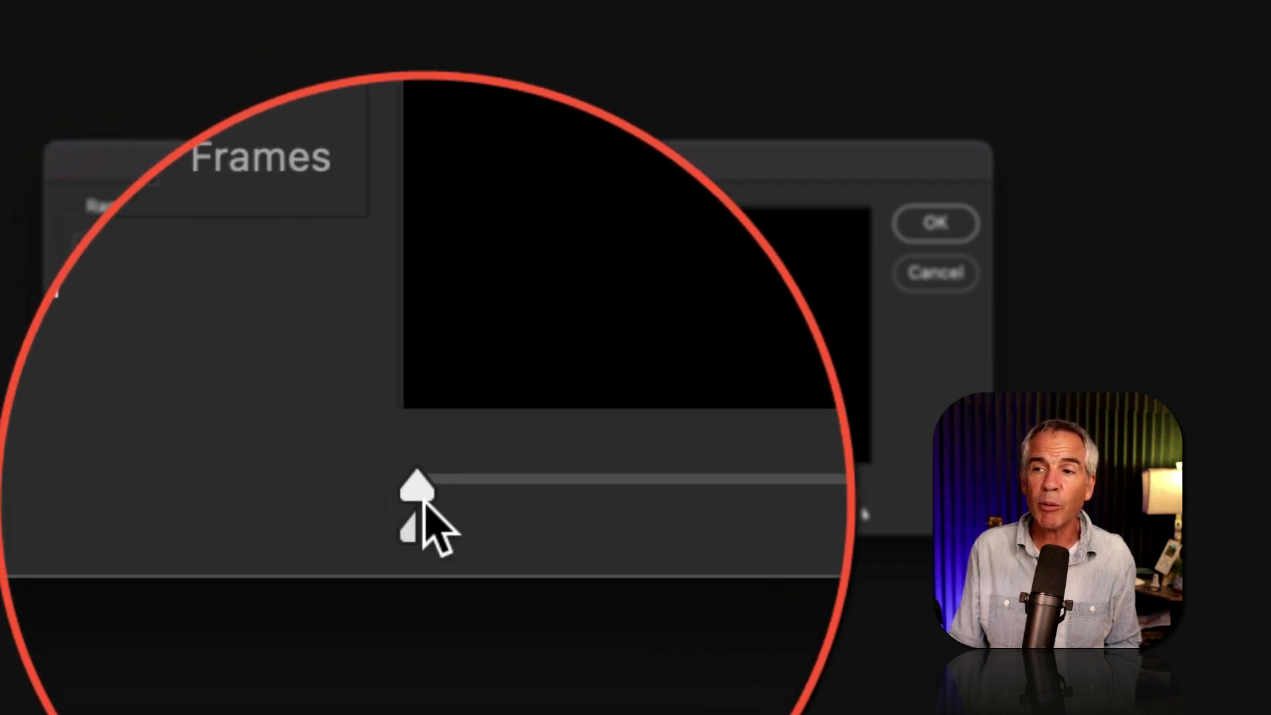
mouse_move(425, 520)
left_mouse_down()
mouse_move(747, 493)
mouse_move(860, 503)
mouse_move(424, 503)
left_mouse_up()
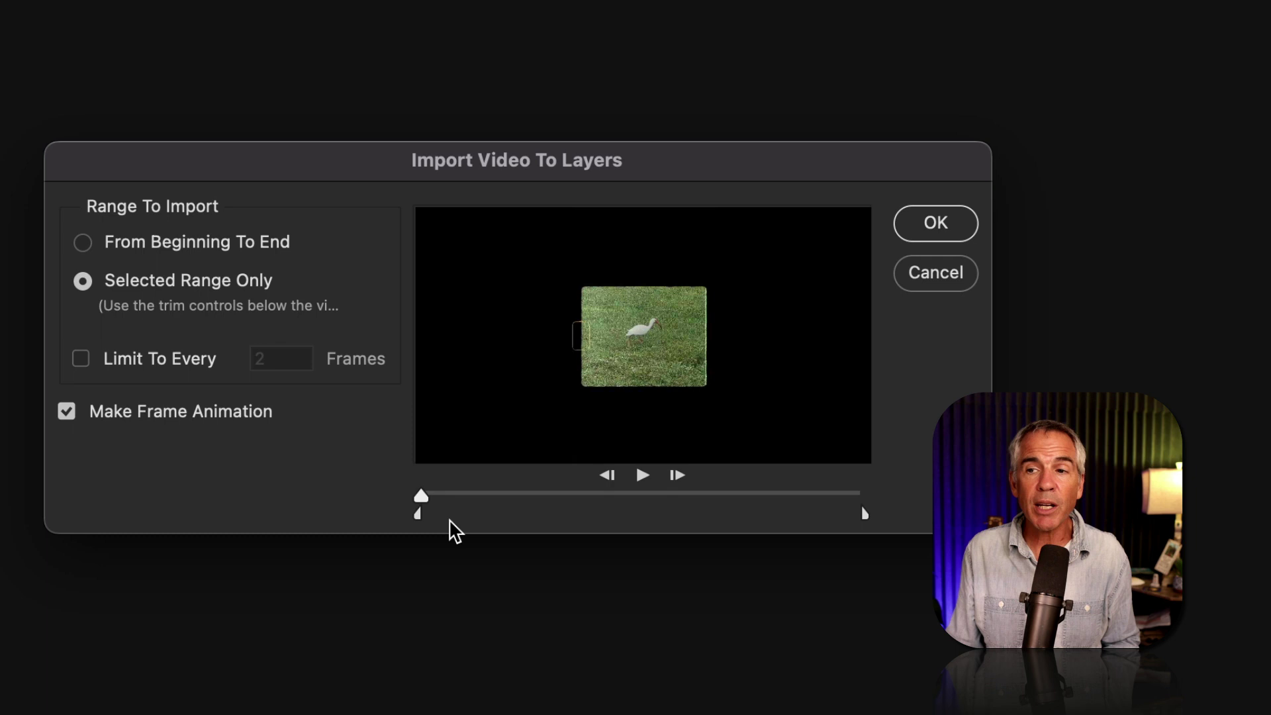
Try the trim markers, then switch the import range to From Beginning To End
left_click_drag(421, 519, 592, 533)
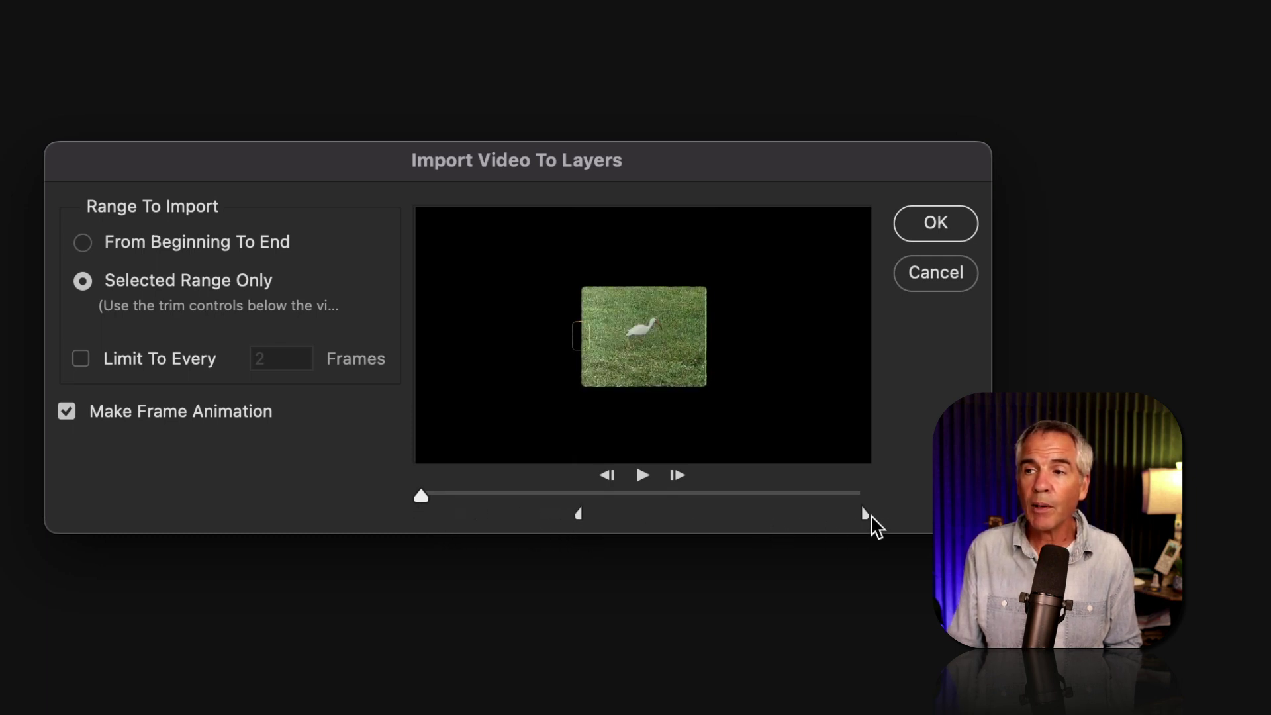
mouse_move(872, 517)
left_mouse_down()
mouse_move(676, 523)
mouse_move(723, 532)
left_mouse_up()
left_click_drag(432, 504, 700, 527)
left_click(158, 255)
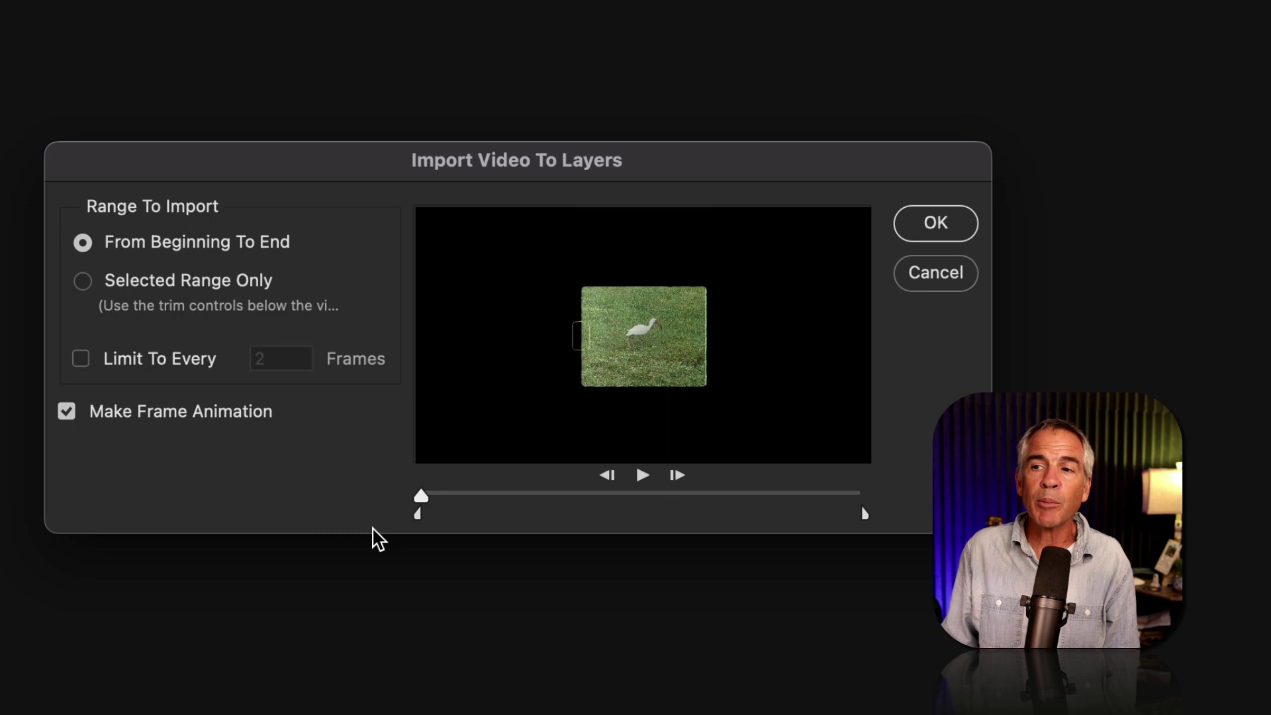
Import the full clip From Beginning To End, limited to every 10 frames, as 12 layers
left_click_drag(417, 520, 582, 530)
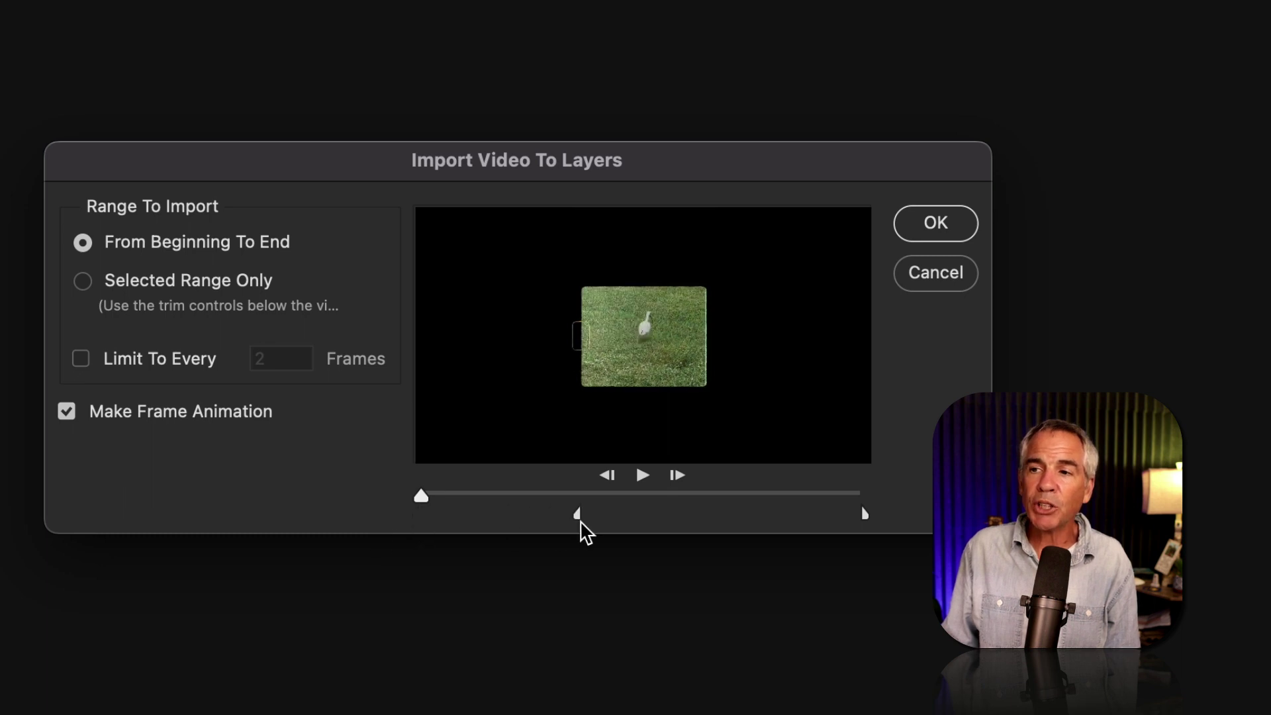
left_click_drag(850, 512, 721, 515)
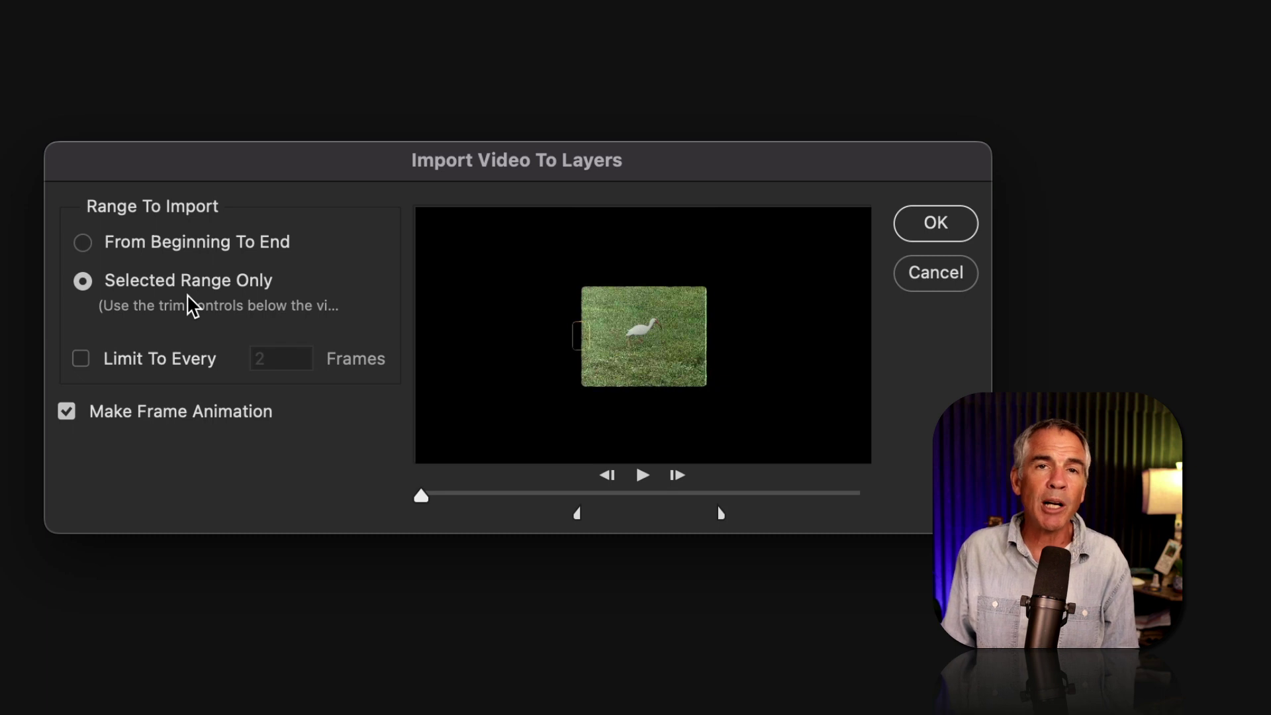
left_click(83, 243)
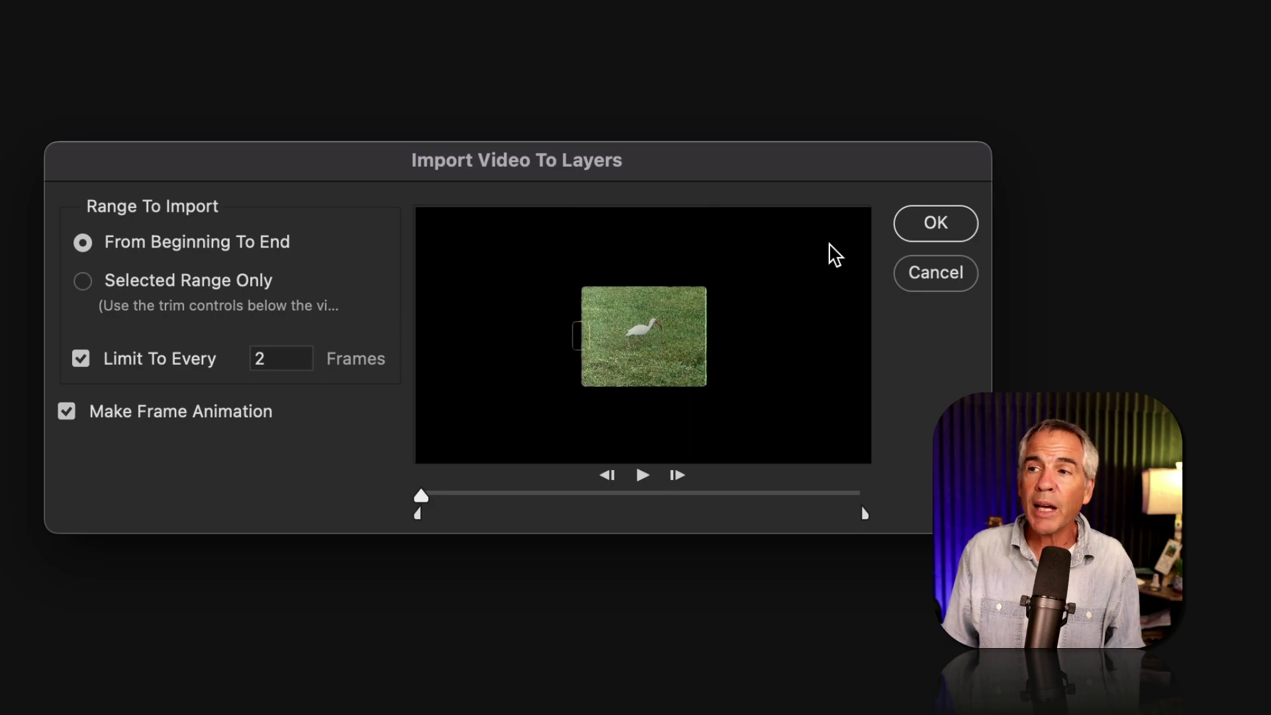
left_click(926, 225)
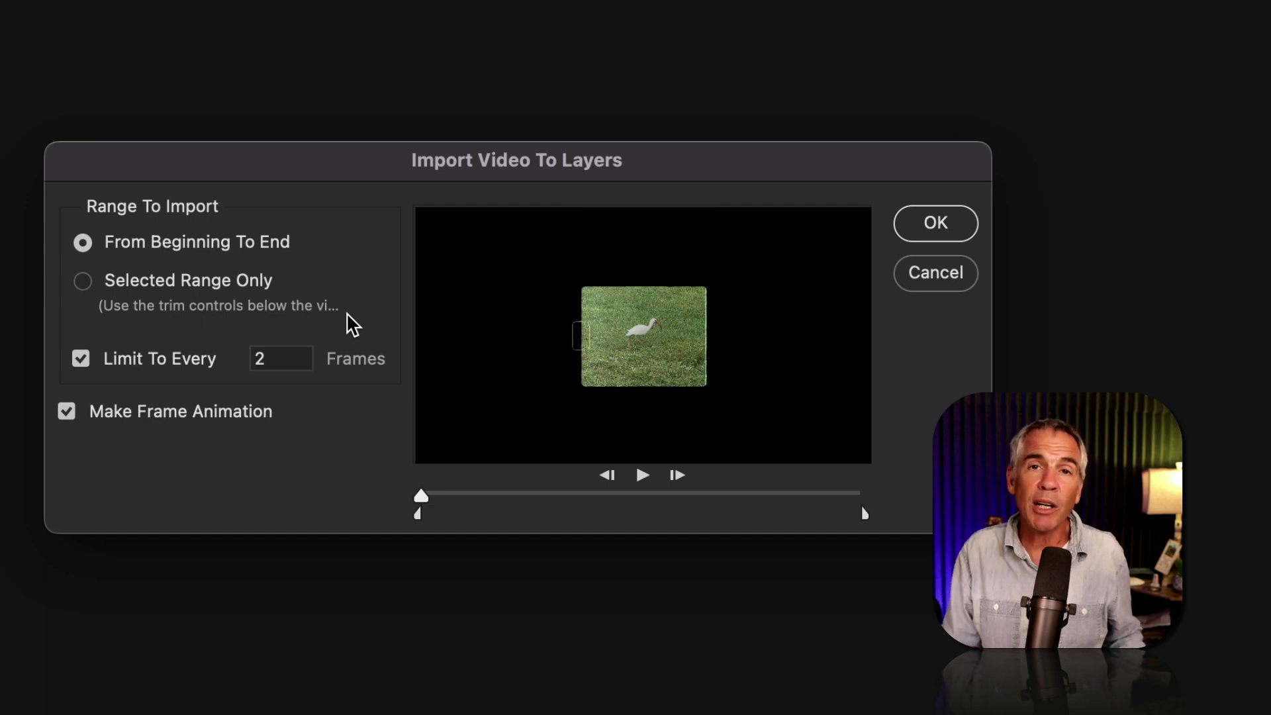
double_click(273, 351)
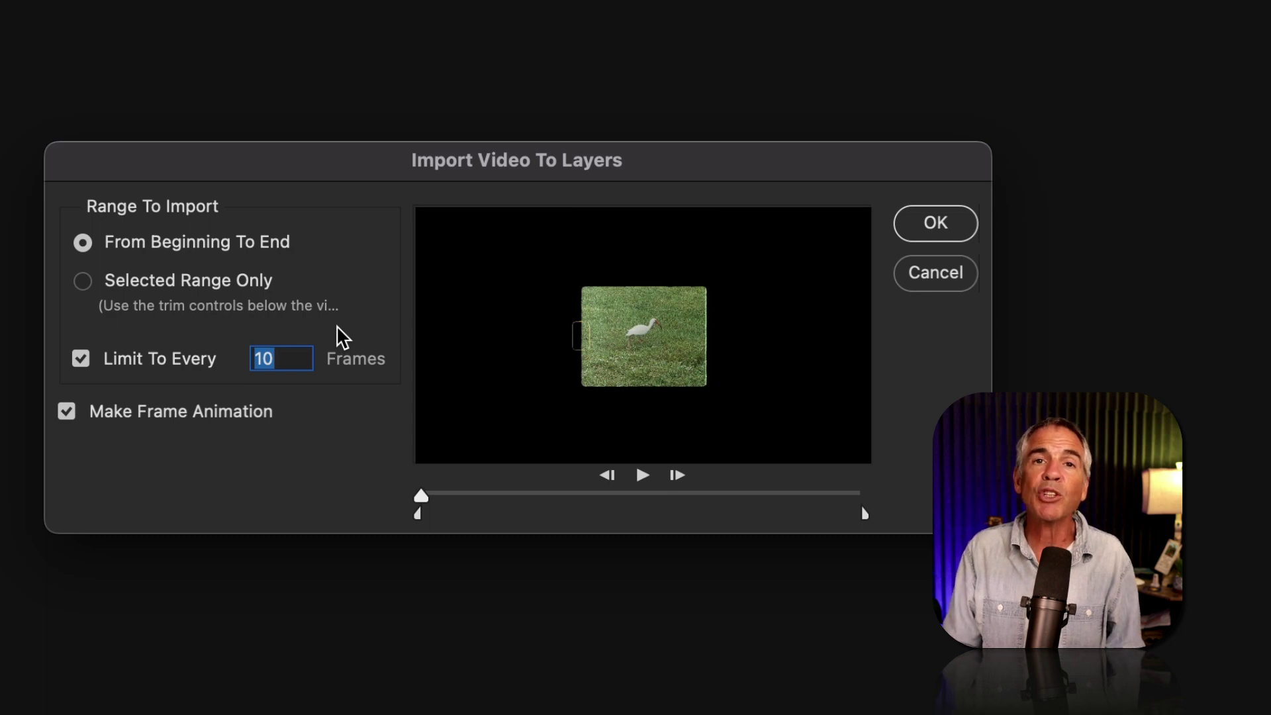
left_click(953, 227)
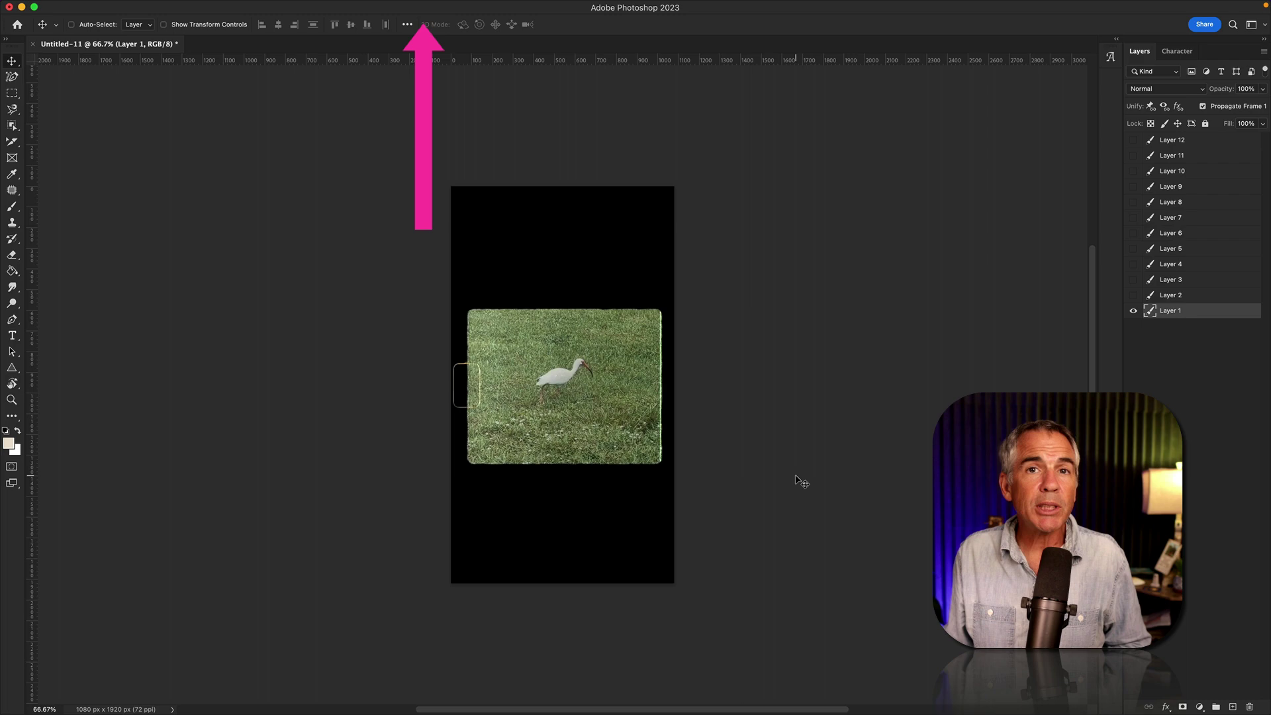
Show the Timeline and use Make Frames From Layers to build 12 animation frames
left_click(420, 7)
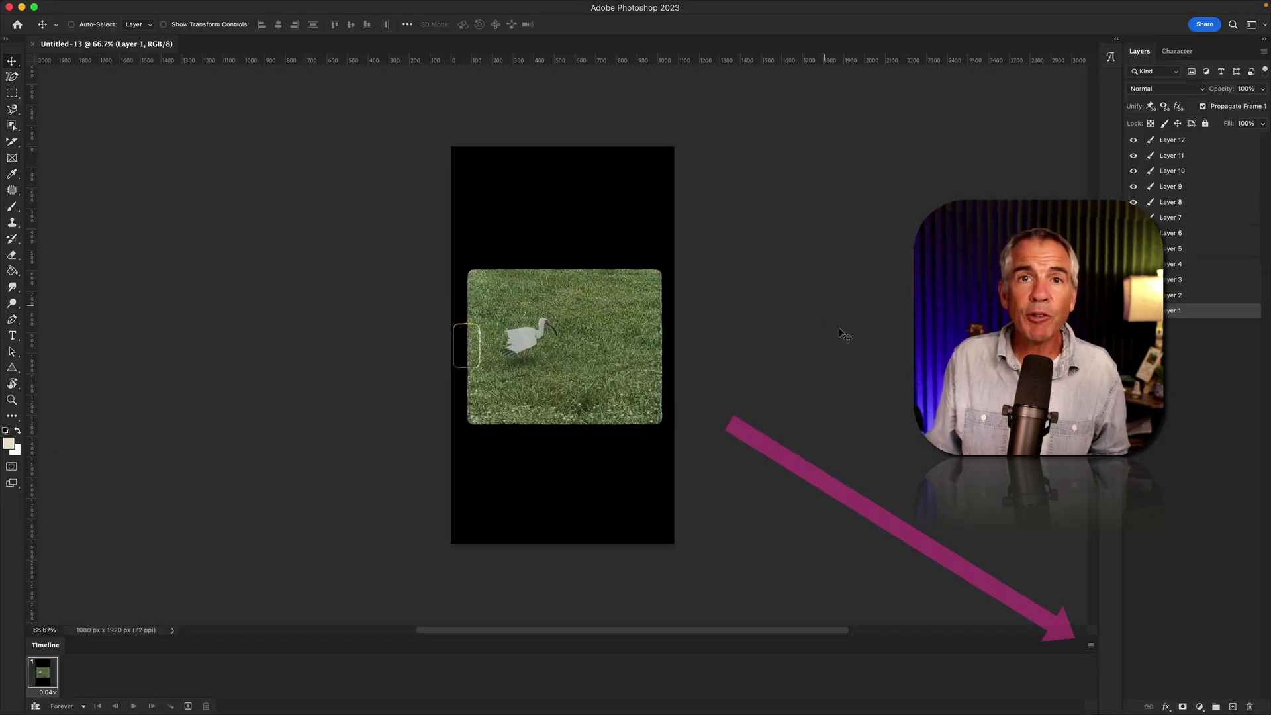
left_click(1091, 644)
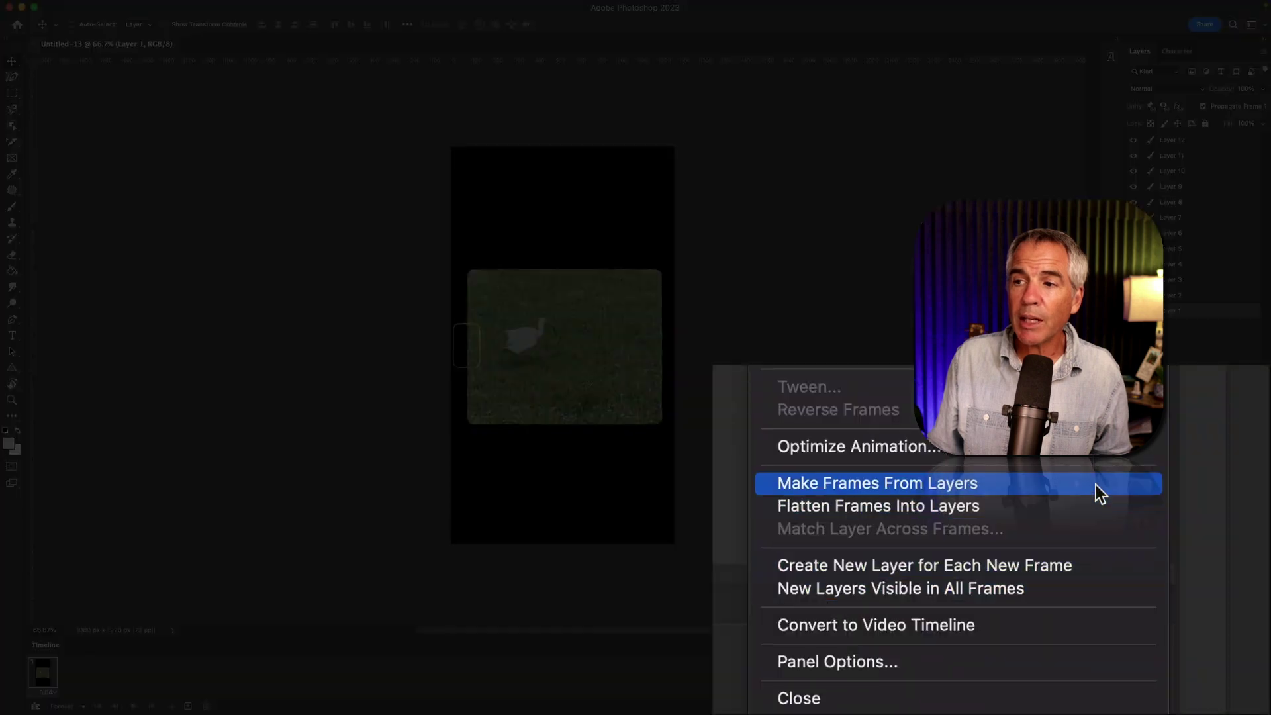
left_click(1095, 485)
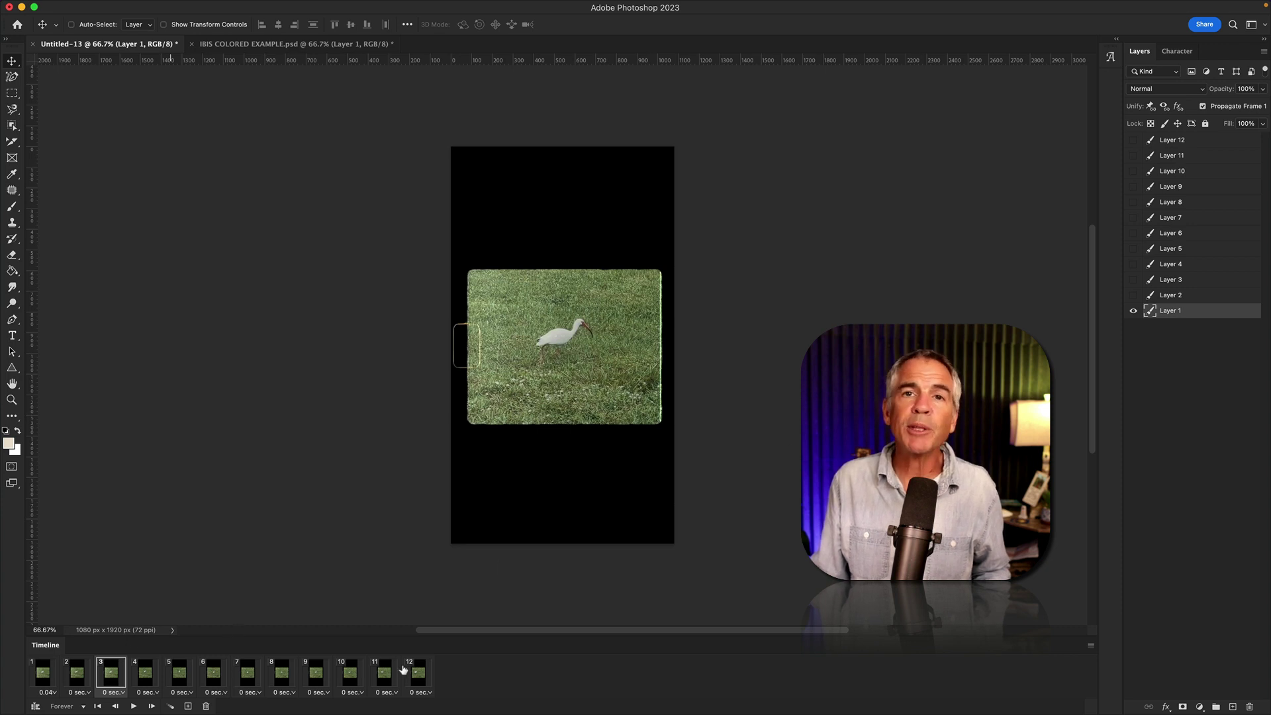
In IBIS COLORED EXAMPLE, select Layer 2 and step through frames 2 to 6
left_click(291, 44)
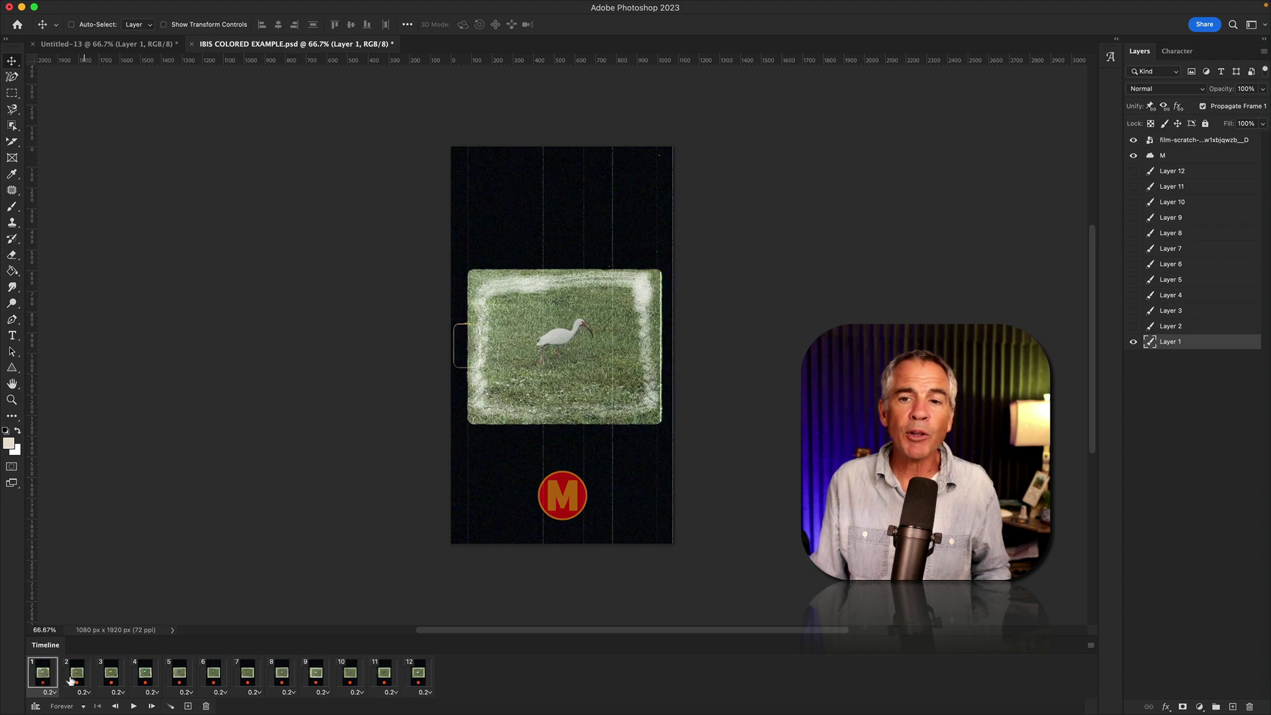
left_click(74, 675)
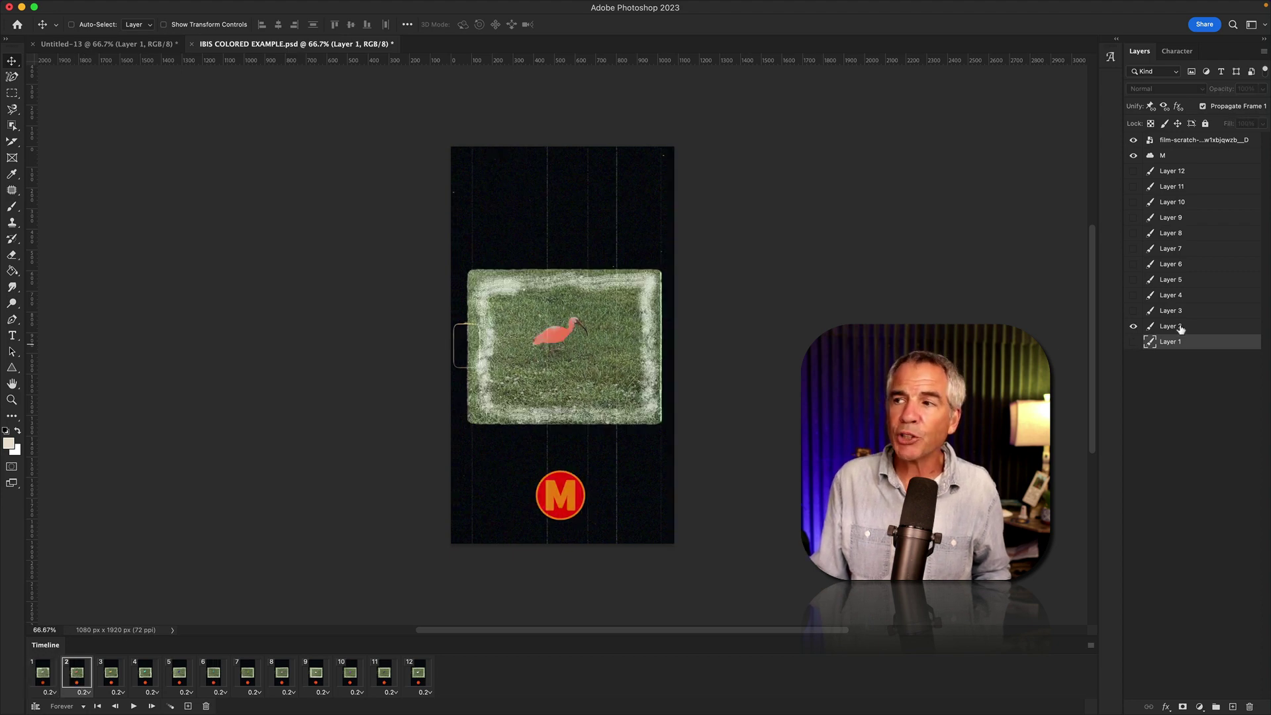
left_click(1181, 329)
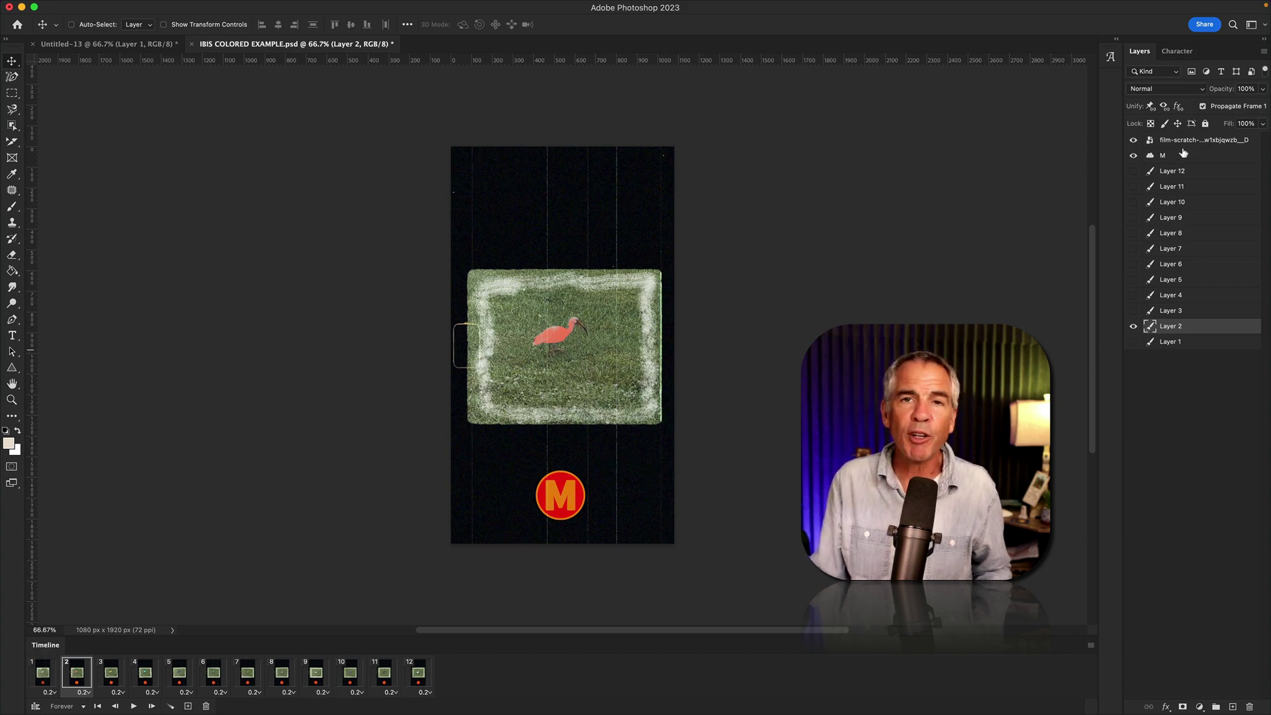
left_click(113, 676)
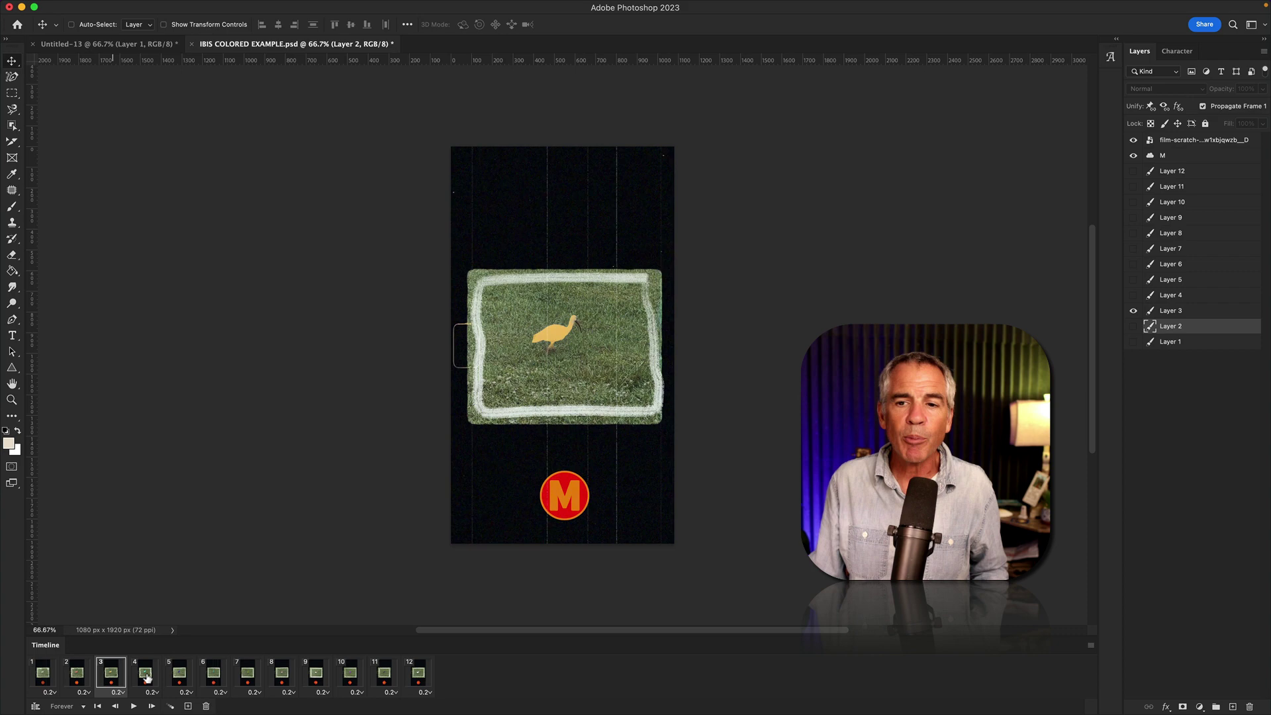
left_click(146, 674)
left_click(179, 674)
left_click(213, 674)
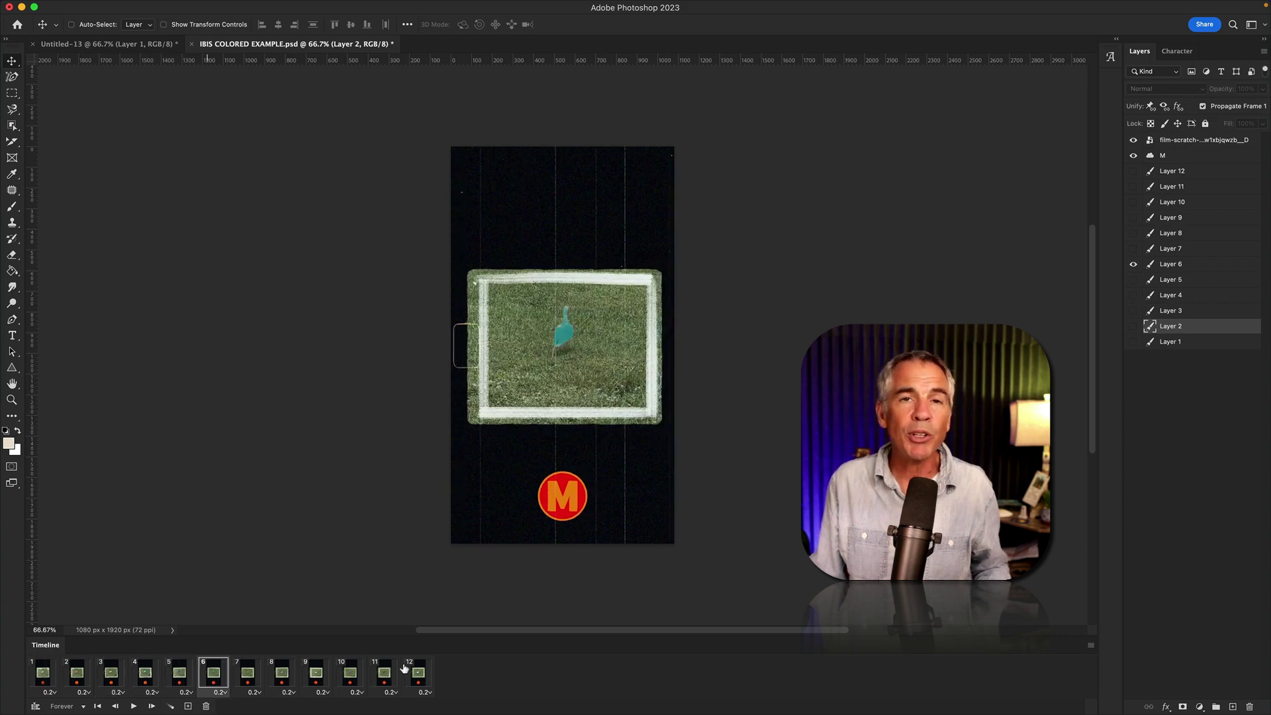
Render the frame animation to a video with File > Export > Render Video
left_click(99, 5)
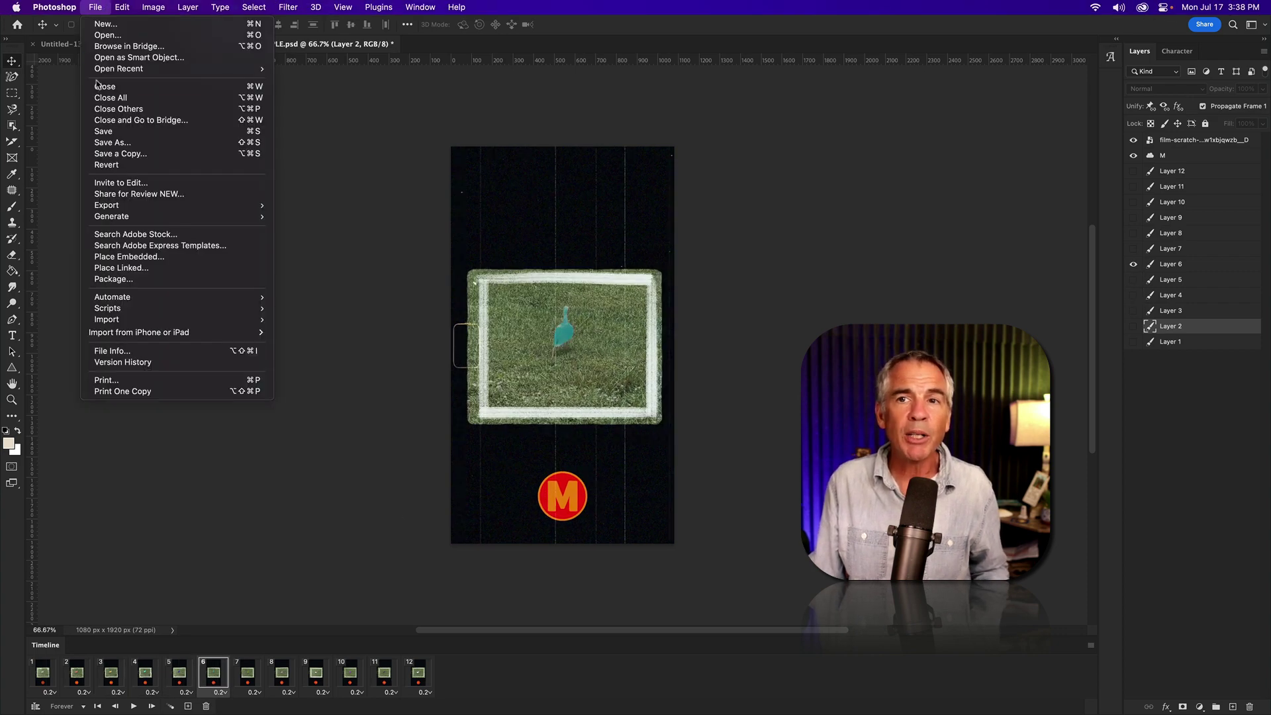
mouse_move(132, 205)
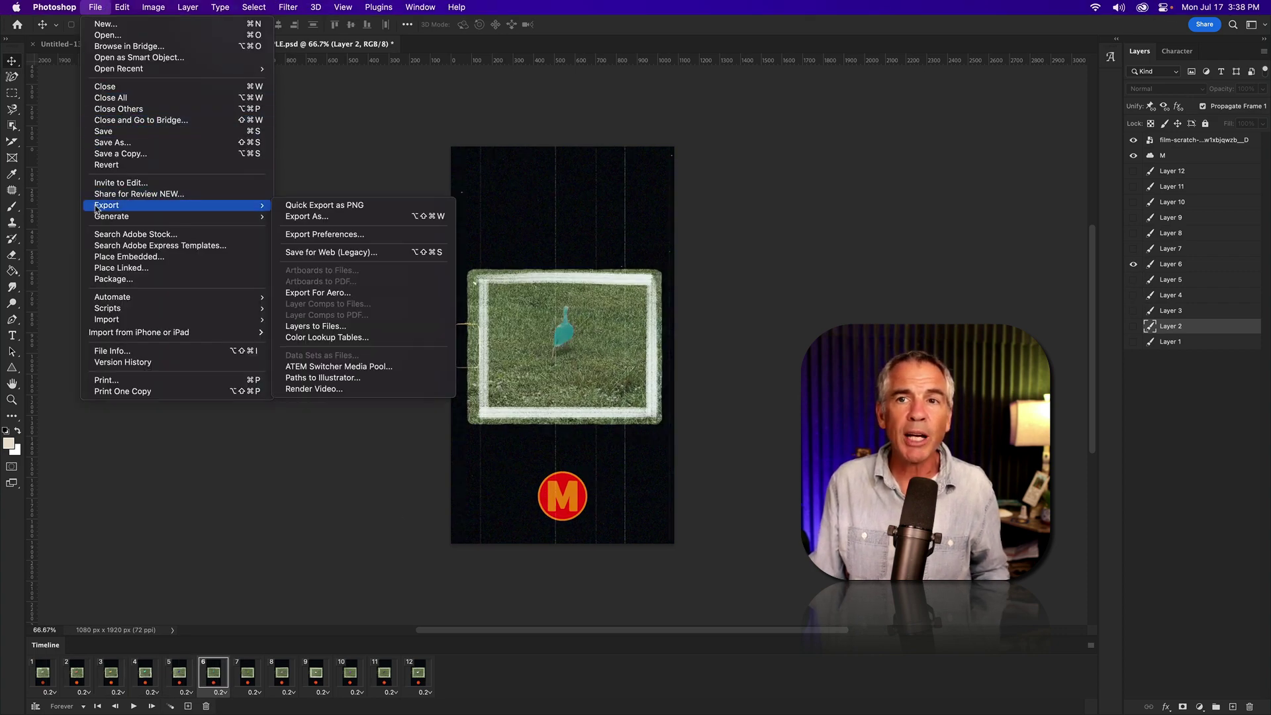
left_click(408, 390)
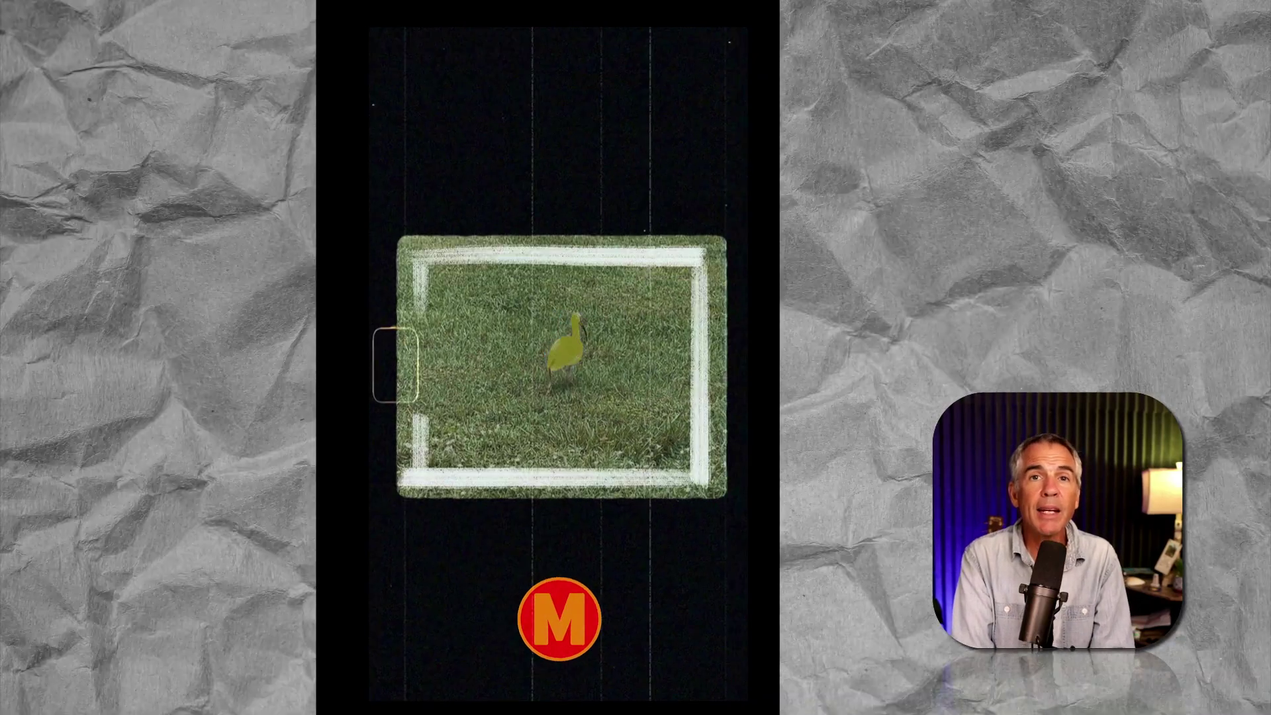